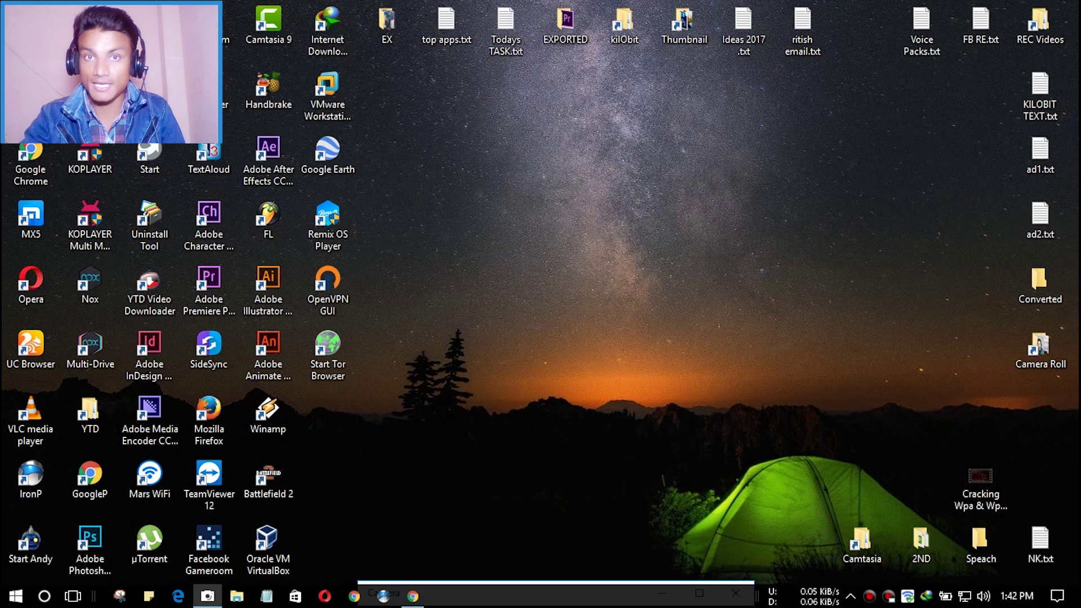
- Switch to Chrome on rufus.akeo.ie and scroll to the Rufus 2.11 Download section
{"action": "key", "text": "alt+Tab"}
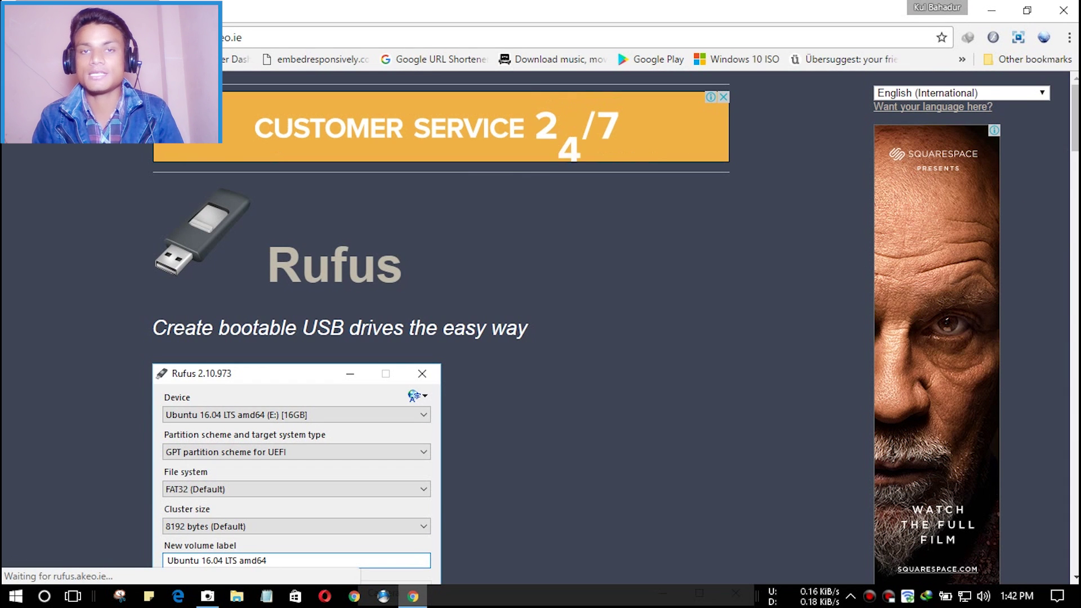
{"action": "scroll", "coordinate": [540, 327], "scroll_direction": "down", "scroll_amount": 1}
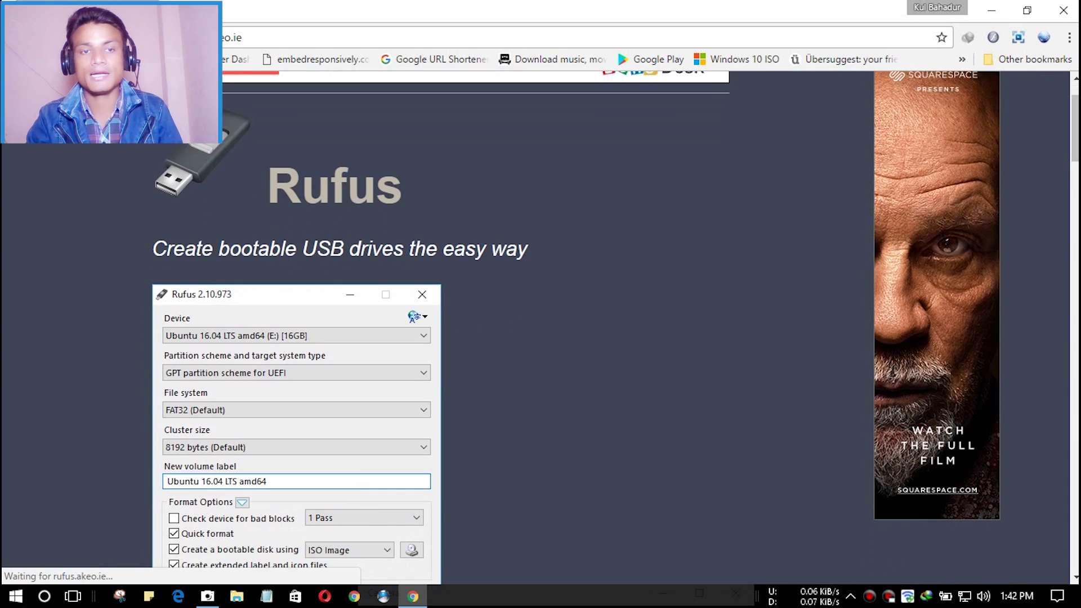
{"action": "scroll", "coordinate": [540, 326], "scroll_direction": "down", "scroll_amount": 1}
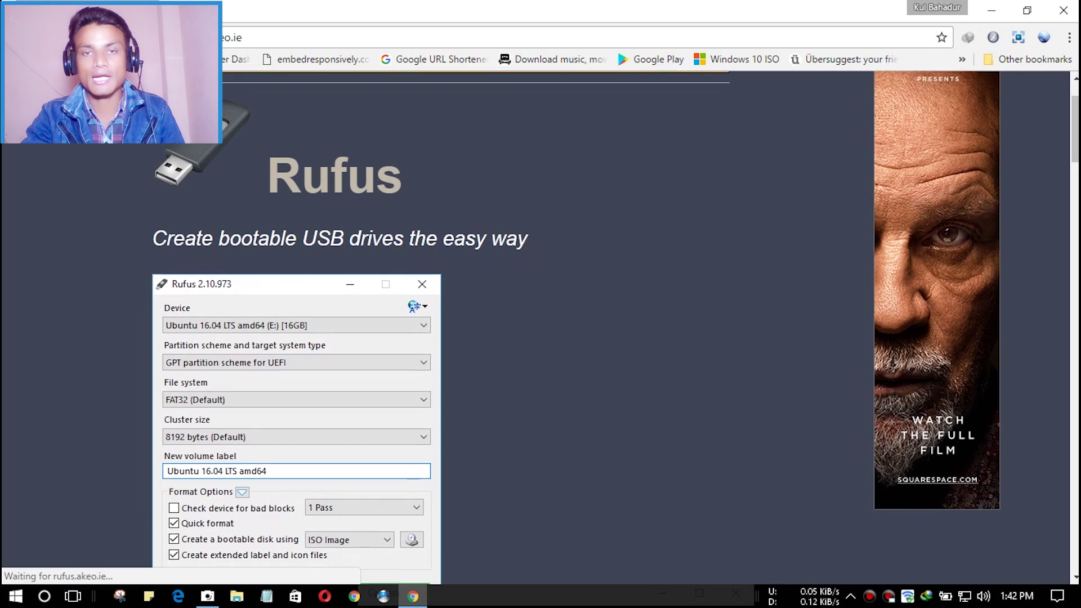
{"action": "scroll", "coordinate": [541, 327], "scroll_direction": "down", "scroll_amount": 3}
{"action": "scroll", "coordinate": [540, 326], "scroll_direction": "down", "scroll_amount": 2}
{"action": "scroll", "coordinate": [541, 326], "scroll_direction": "down", "scroll_amount": 4}
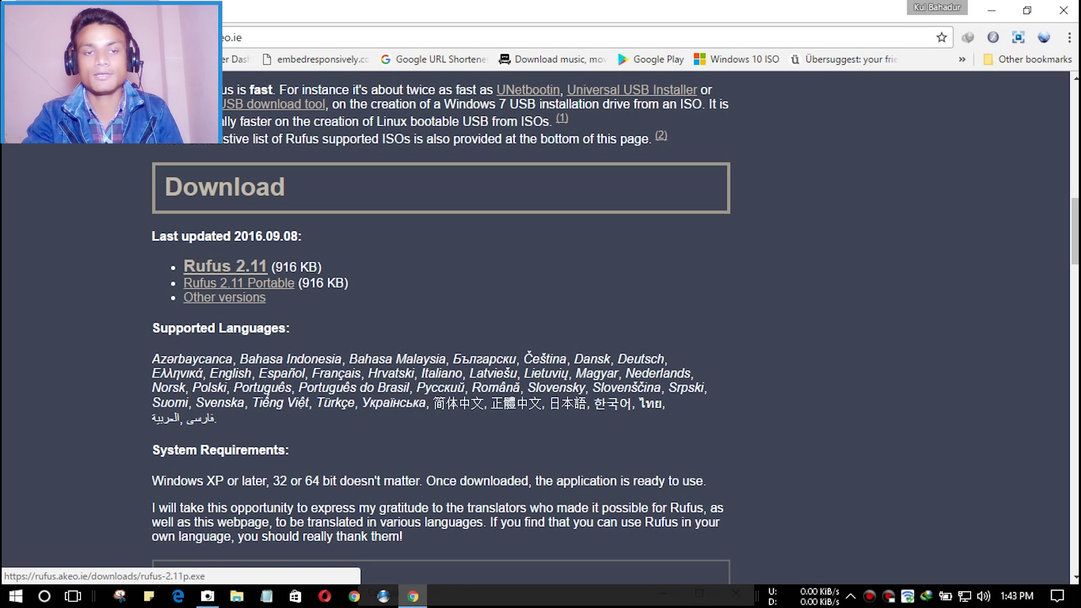
- Download Rufus 2.11 Portable, accepting IDM's duplicate-link prompt, to get rufus-2.11p.exe
{"action": "left_click", "coordinate": [264, 283]}
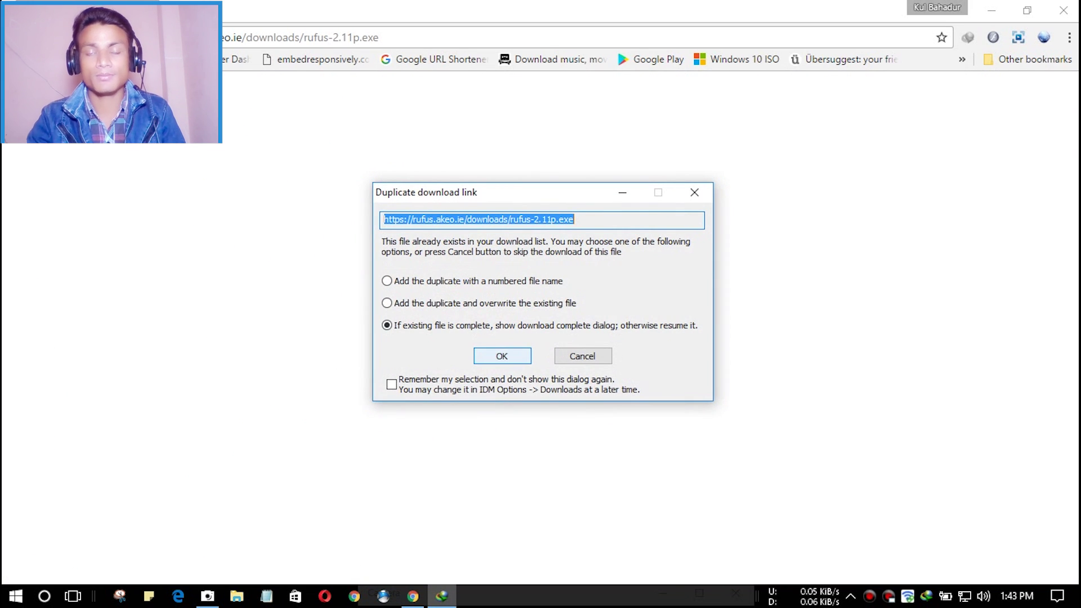
{"action": "left_click", "coordinate": [502, 355]}
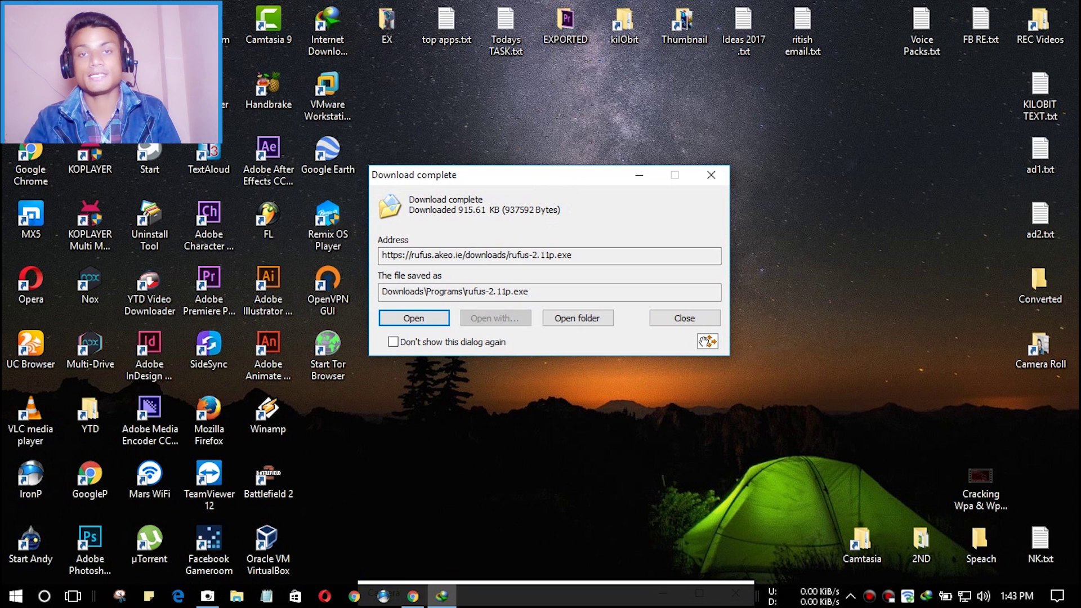
- Move rufus-2.11p.exe into a new desktop folder named New folder and open it
{"action": "left_click", "coordinate": [705, 341]}
{"action": "left_click_drag", "start_coordinate": [705, 341], "coordinate": [744, 346]}
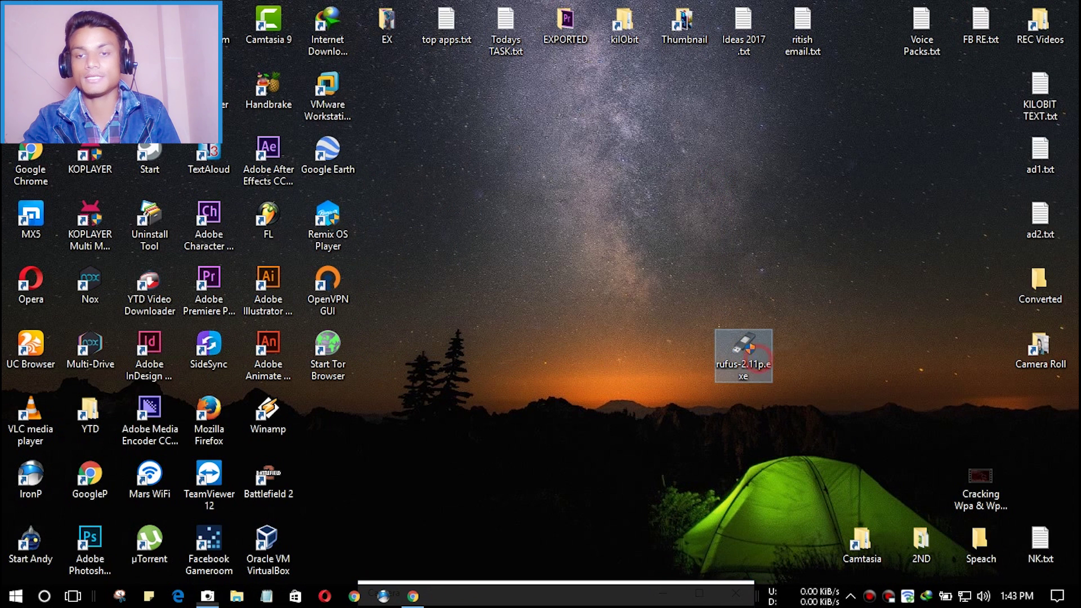
{"action": "right_click", "coordinate": [537, 216]}
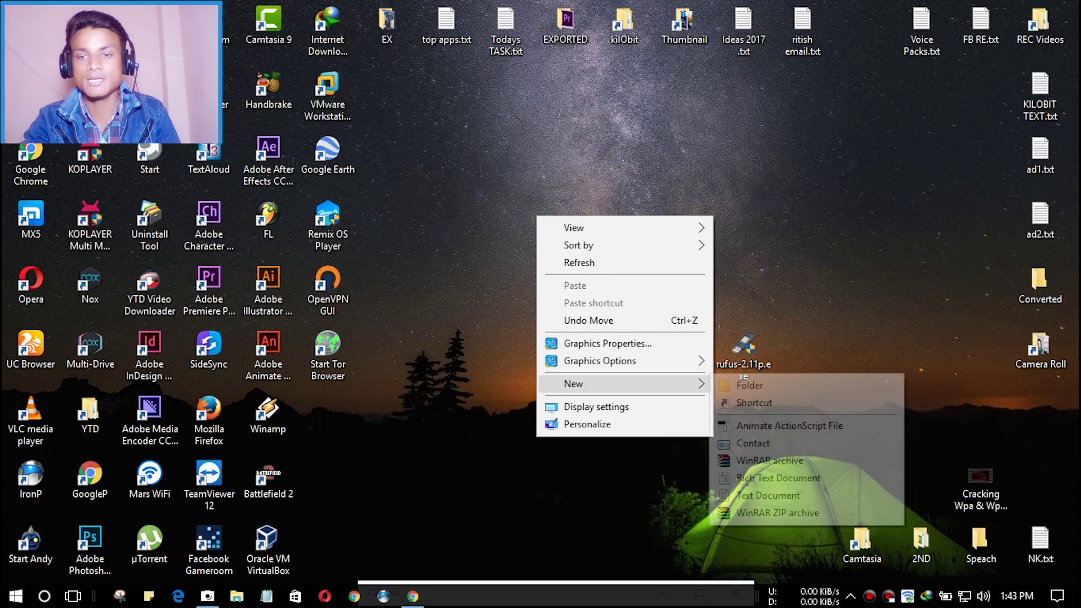
{"action": "left_click", "coordinate": [746, 384]}
{"action": "left_click", "coordinate": [591, 323]}
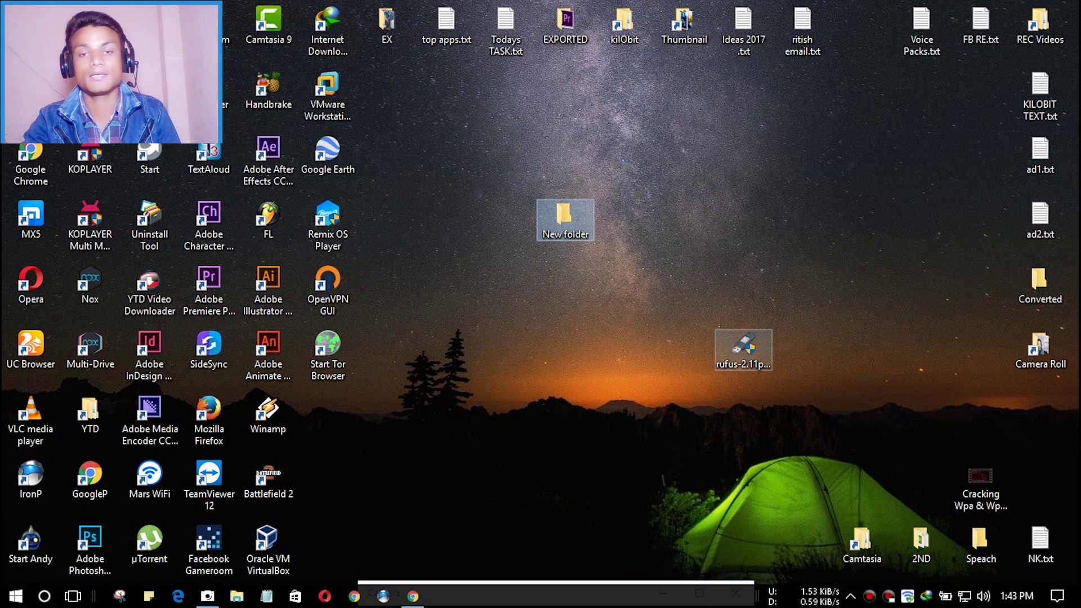
{"action": "left_click_drag", "start_coordinate": [735, 355], "coordinate": [565, 218]}
{"action": "double_click", "coordinate": [565, 218]}
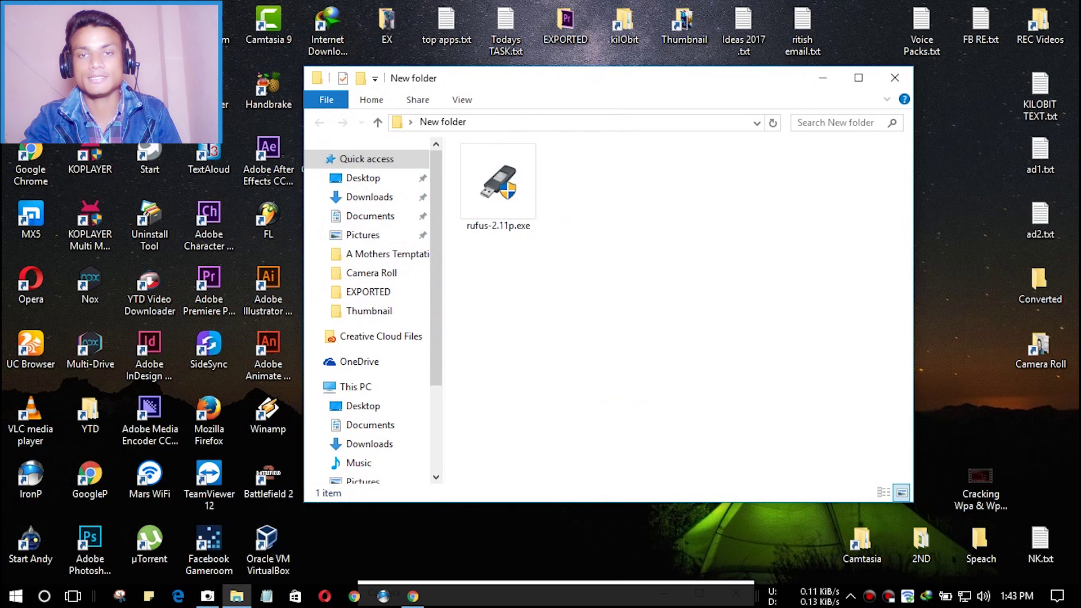
- Run rufus-2.11p.exe as administrator and allow its online update checks
{"action": "left_click_drag", "start_coordinate": [585, 79], "coordinate": [686, 137]}
{"action": "left_click", "coordinate": [607, 256]}
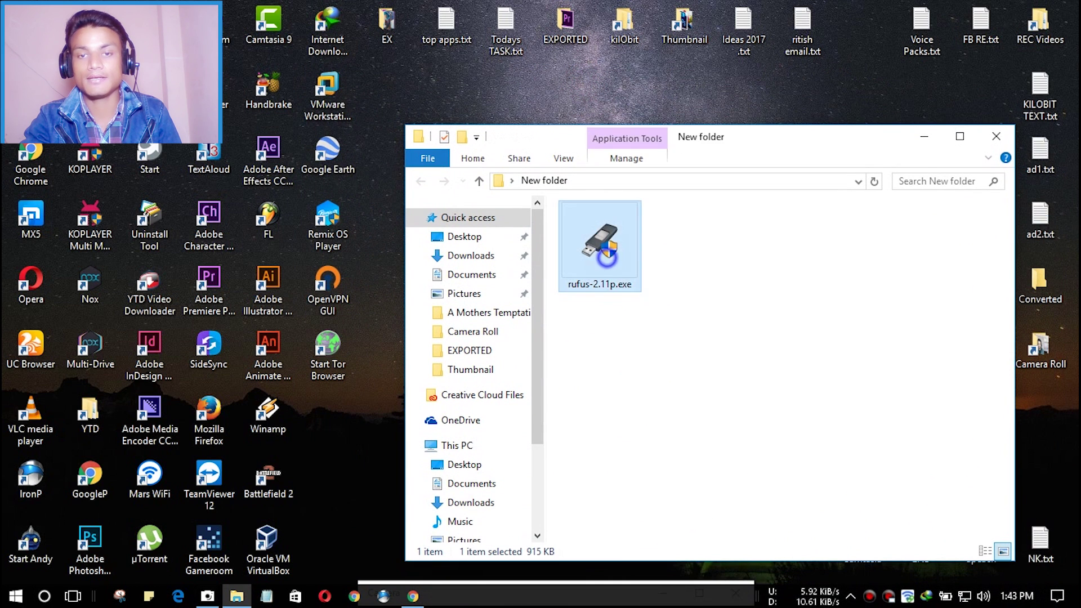
{"action": "right_click", "coordinate": [607, 257]}
{"action": "left_click", "coordinate": [651, 231]}
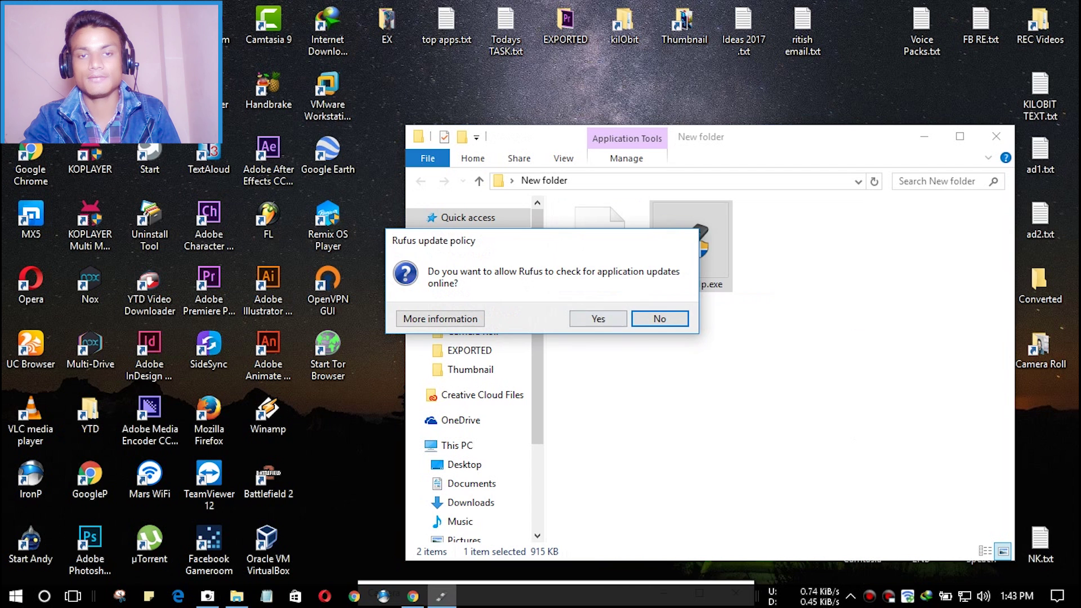
{"action": "left_click_drag", "start_coordinate": [497, 241], "coordinate": [669, 235]}
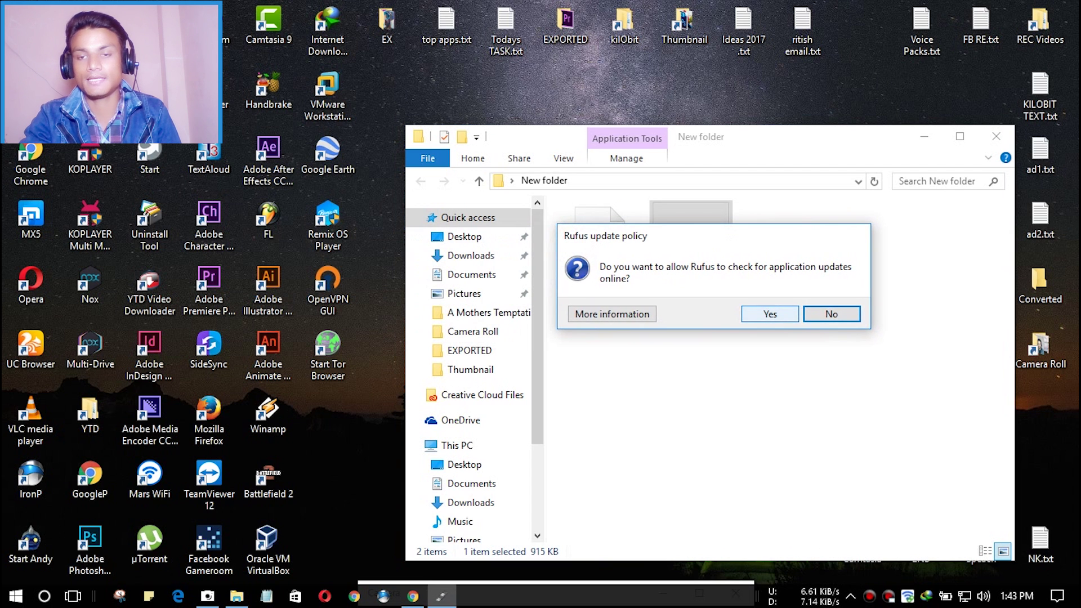
{"action": "left_click", "coordinate": [769, 313]}
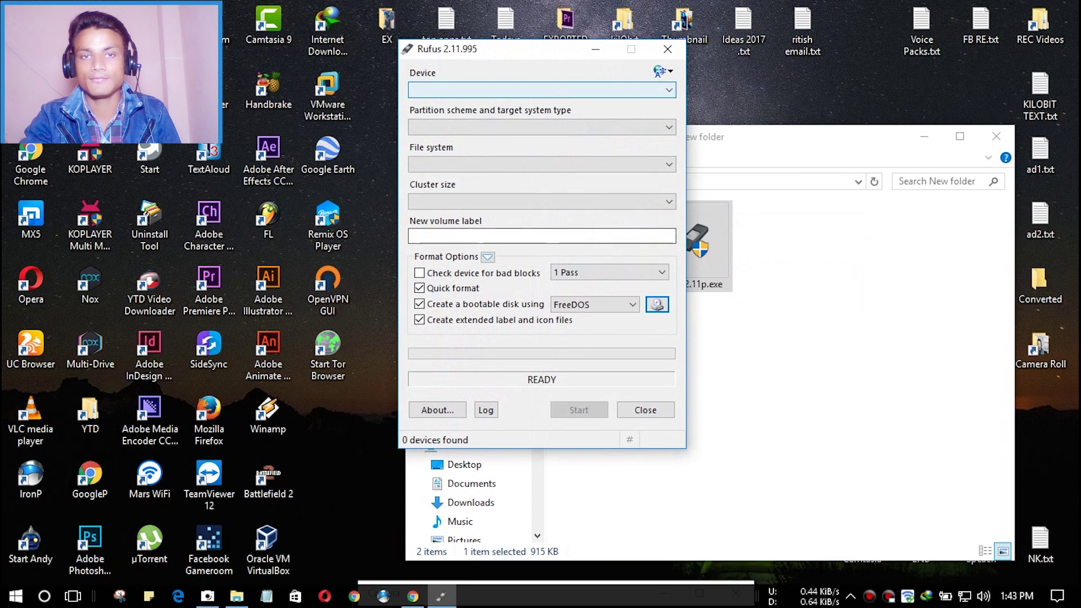
- Move the Rufus window aside and inspect the New folder contents, including rufus.ini
{"action": "mouse_move", "coordinate": [451, 49]}
{"action": "left_mouse_down"}
{"action": "mouse_move", "coordinate": [654, 113]}
{"action": "mouse_move", "coordinate": [729, 116]}
{"action": "left_mouse_up"}
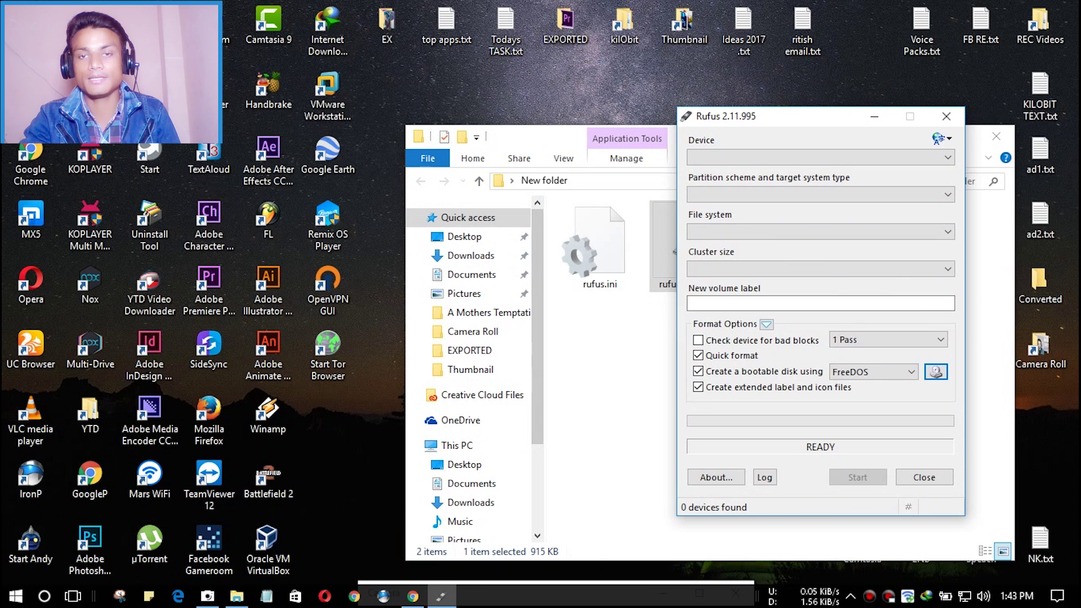
{"action": "left_click", "coordinate": [563, 133]}
{"action": "left_click", "coordinate": [585, 319]}
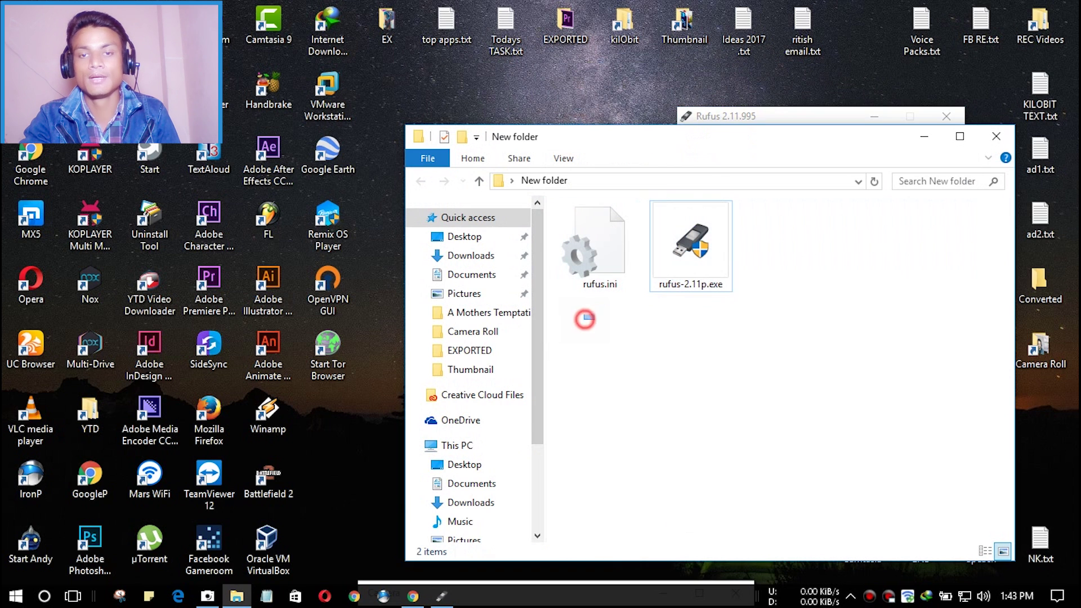
{"action": "left_click_drag", "start_coordinate": [585, 319], "coordinate": [605, 262]}
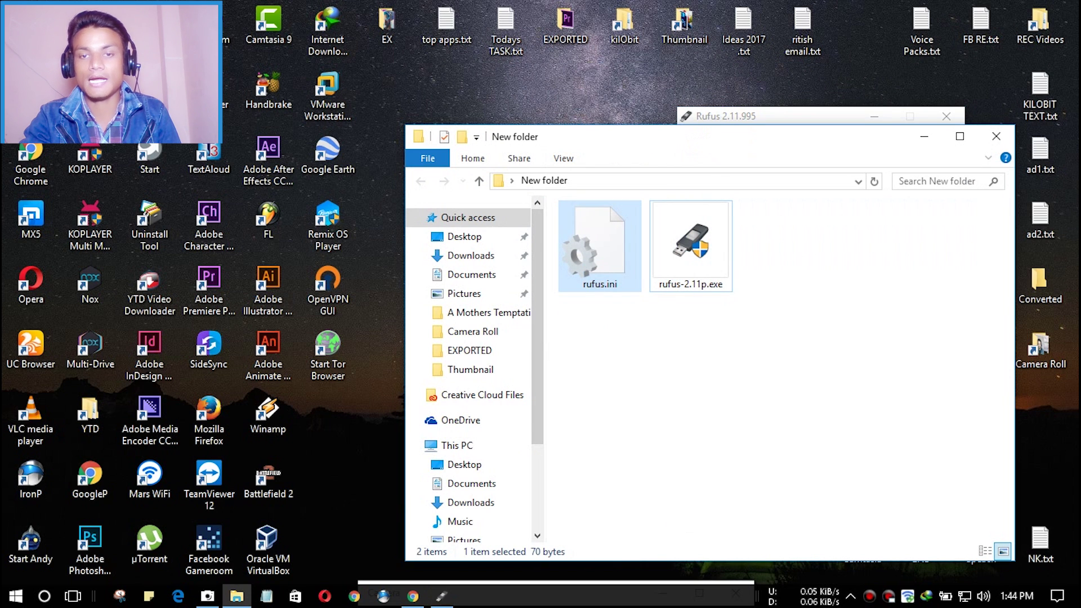
{"action": "left_click", "coordinate": [608, 369]}
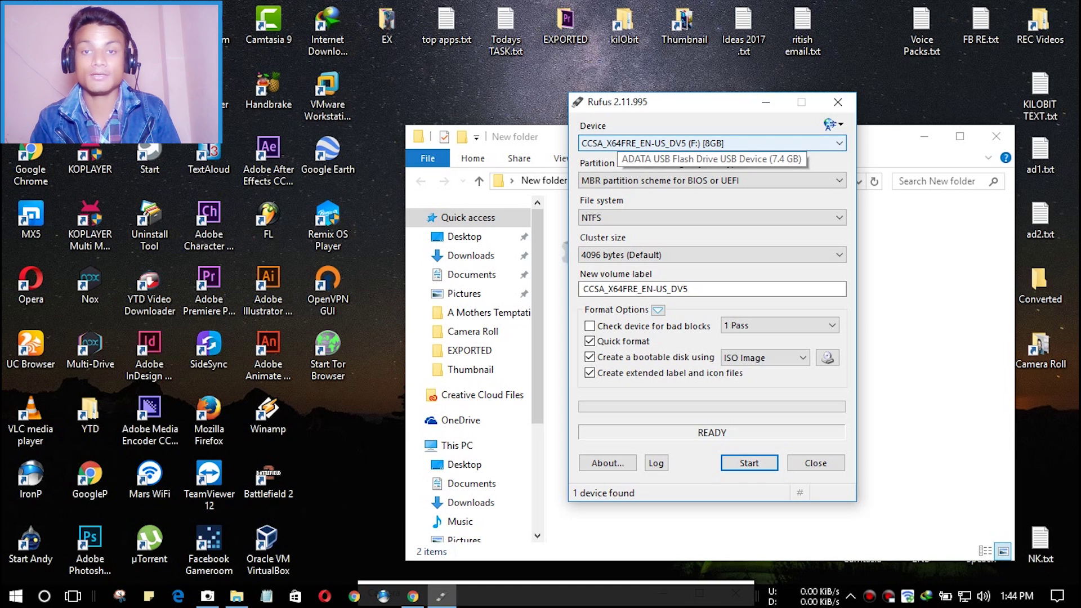
- Confirm CCSA_X64FRE_EN-US_DV5 (F:) as target with NTFS and the bootable ISO Image option
{"action": "left_click", "coordinate": [708, 142]}
{"action": "left_click", "coordinate": [706, 140]}
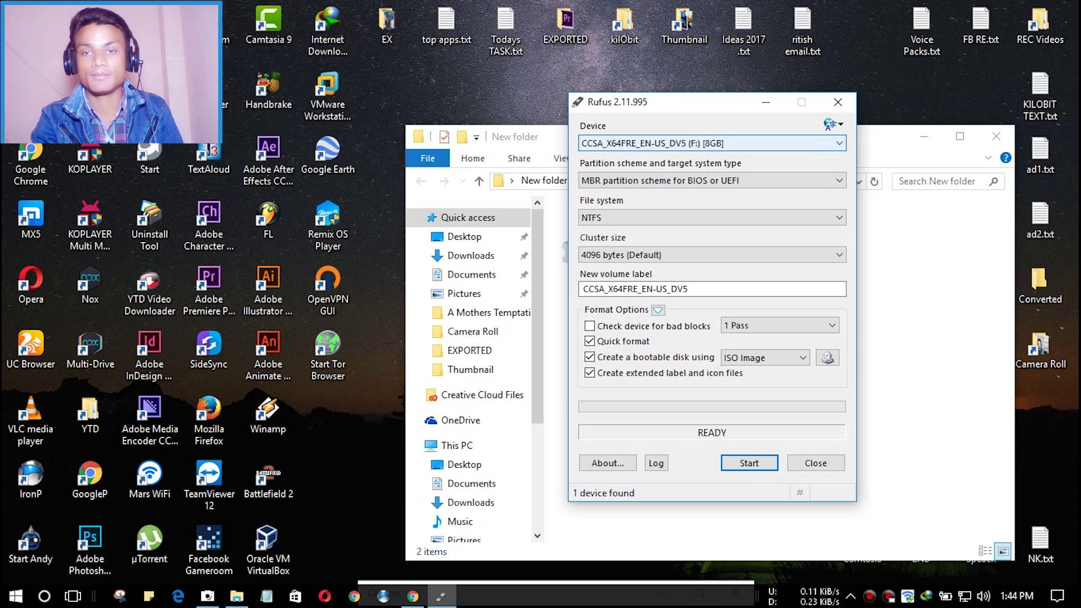
{"action": "left_click", "coordinate": [711, 142]}
{"action": "left_click", "coordinate": [711, 139]}
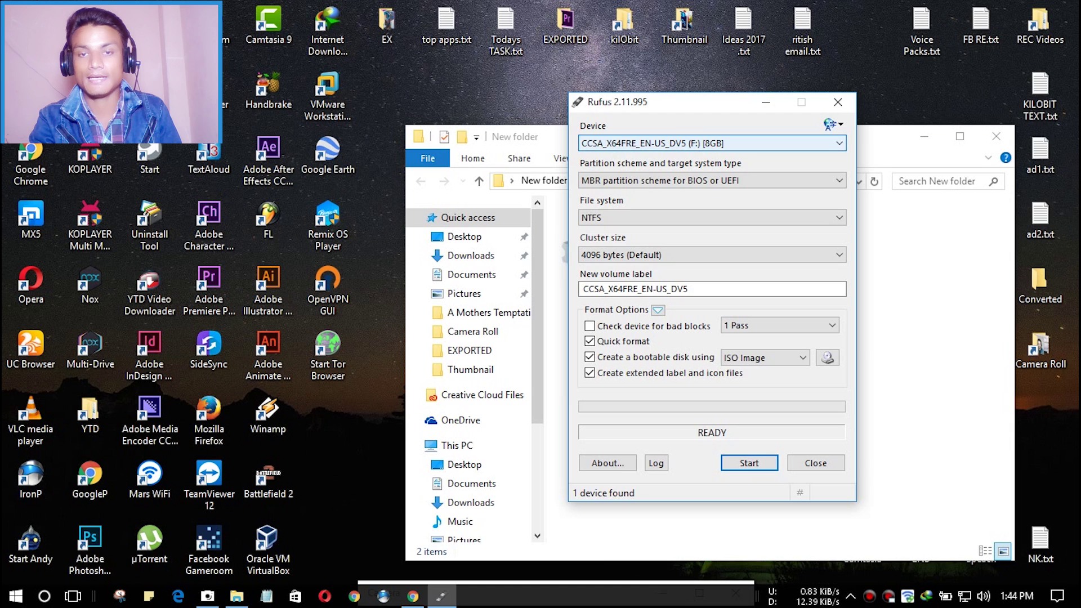
{"action": "key", "text": "Tab"}
{"action": "key", "text": "Tab"}
{"action": "key", "text": "Tab"}
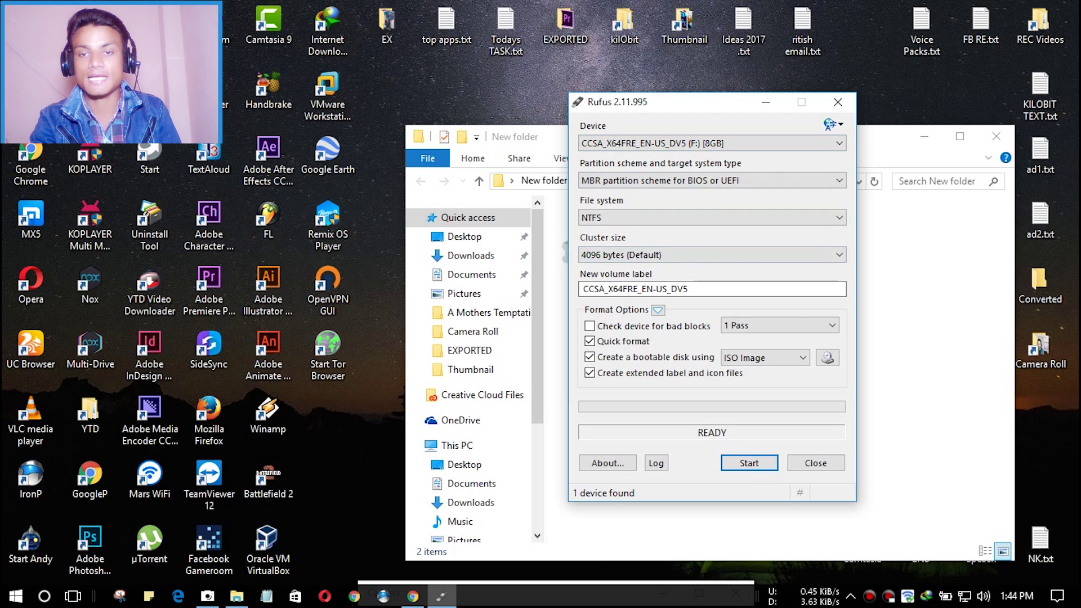
{"action": "left_click", "coordinate": [767, 289]}
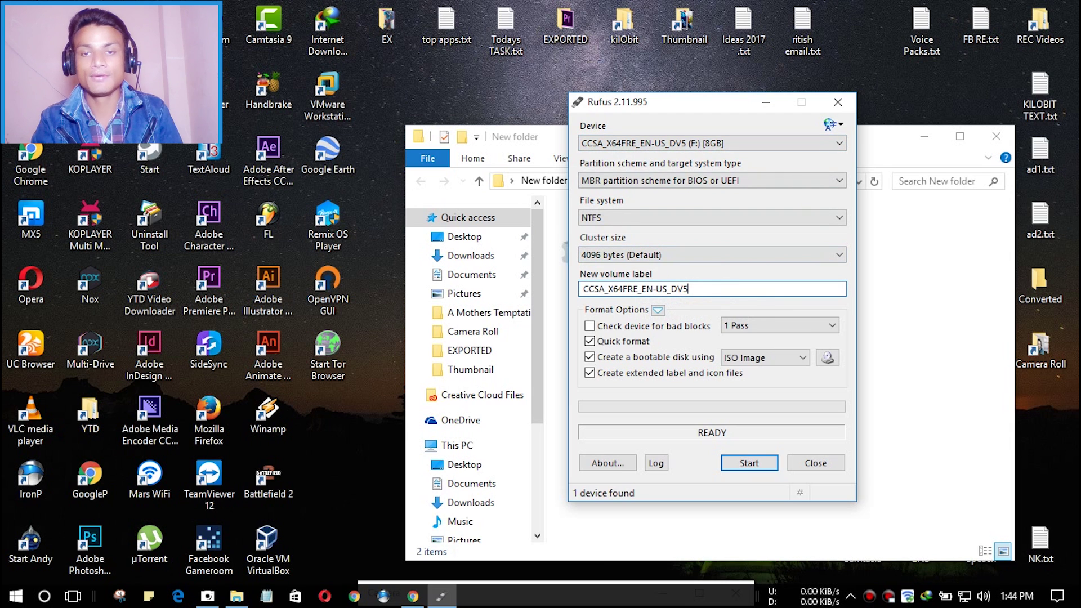
{"action": "left_click_drag", "start_coordinate": [699, 290], "coordinate": [614, 290]}
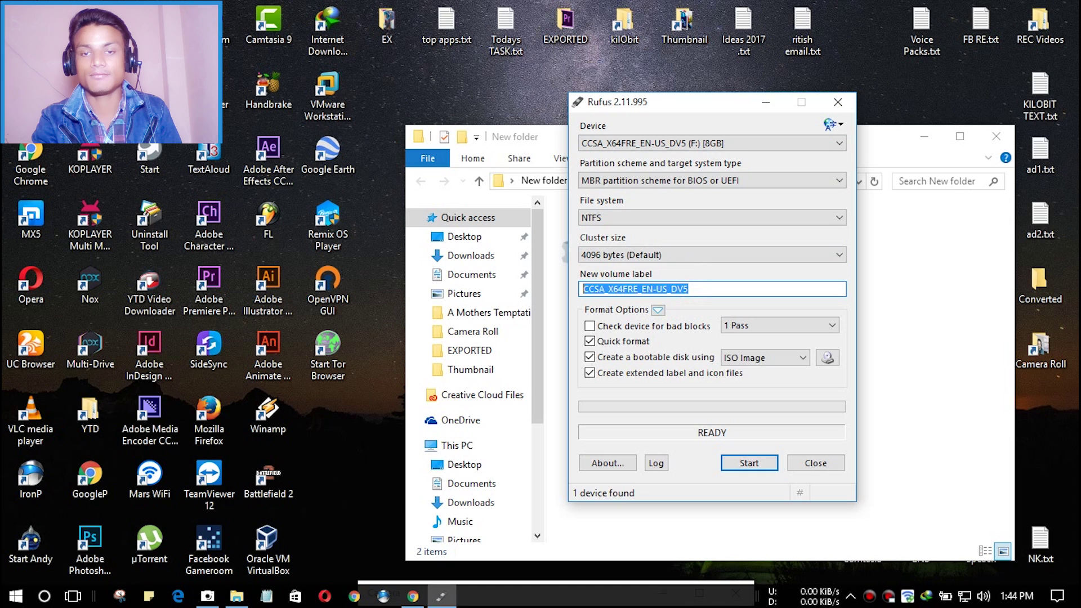
{"action": "left_click", "coordinate": [713, 287]}
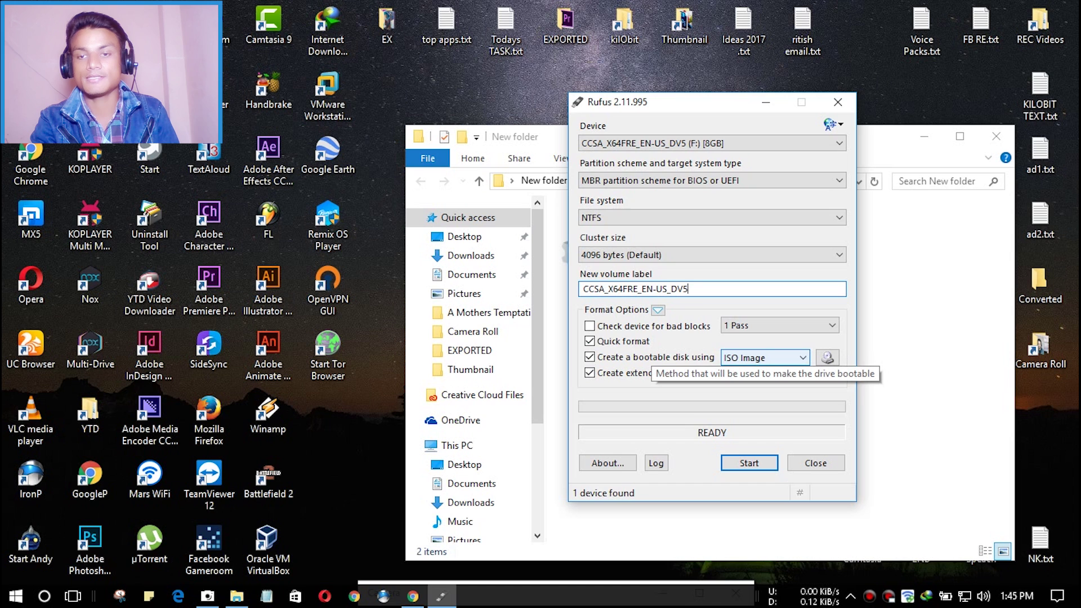
{"action": "left_click", "coordinate": [802, 358]}
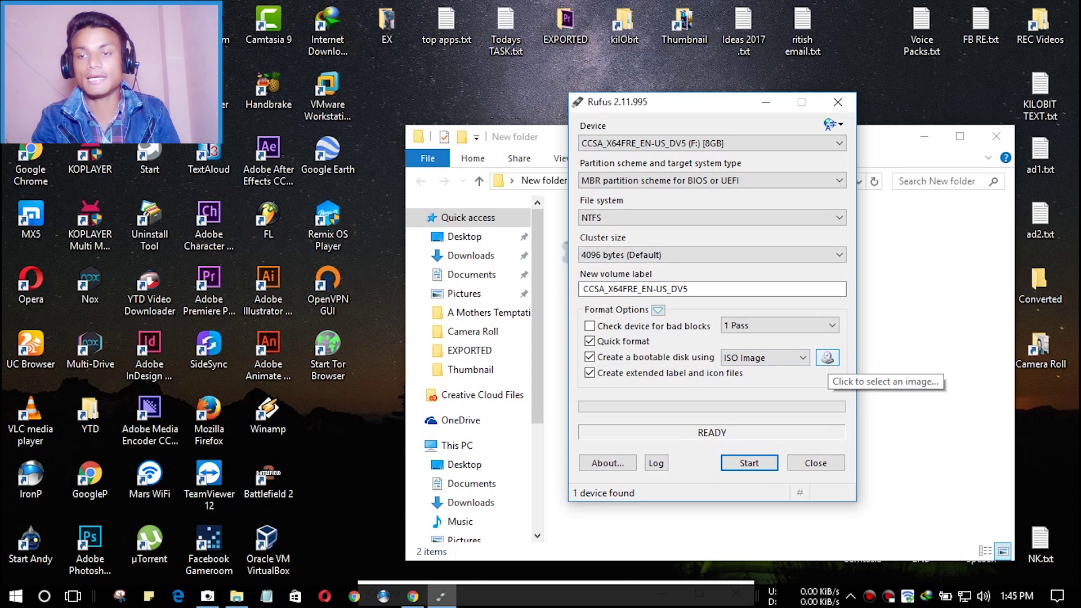
- Load Win10_1607_English_x64.iso from D:\Software\OS as the boot image
{"action": "left_click", "coordinate": [827, 359]}
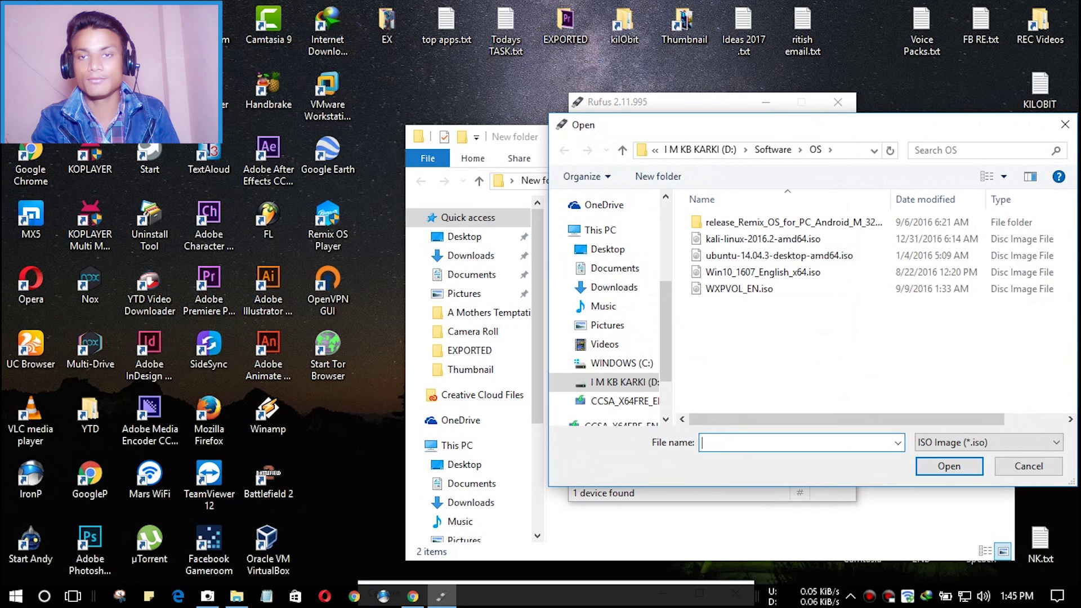
{"action": "left_click_drag", "start_coordinate": [785, 126], "coordinate": [744, 128]}
{"action": "left_click", "coordinate": [585, 384]}
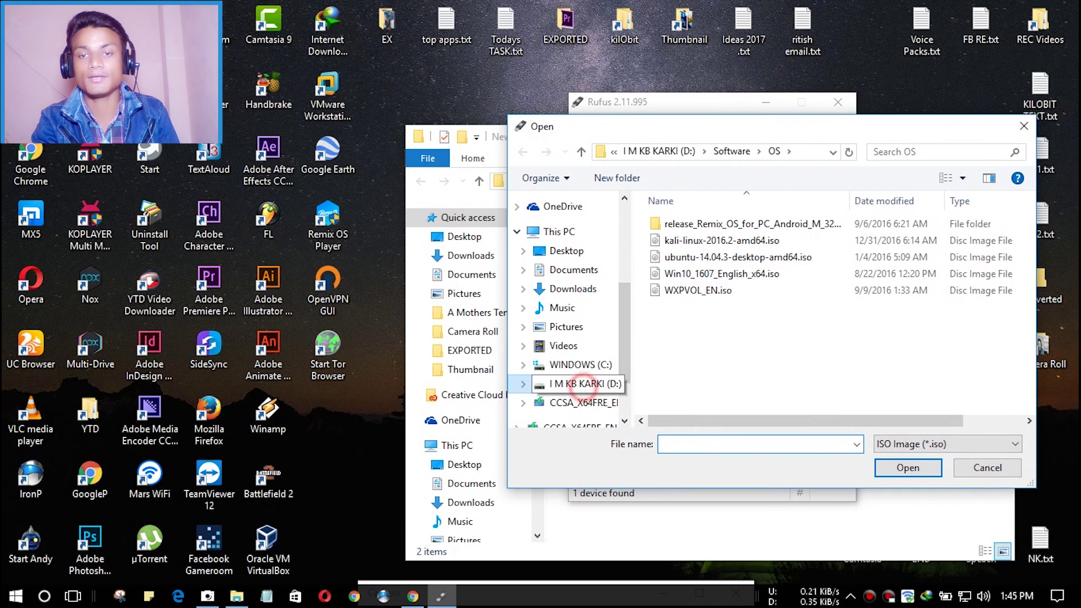
{"action": "double_click", "coordinate": [731, 321]}
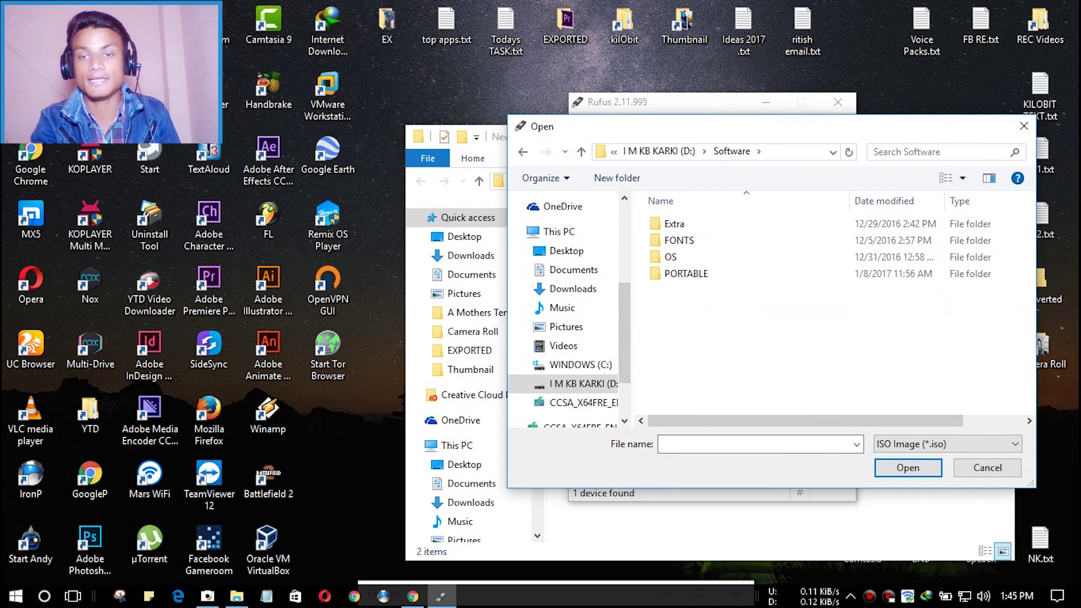
{"action": "double_click", "coordinate": [718, 256]}
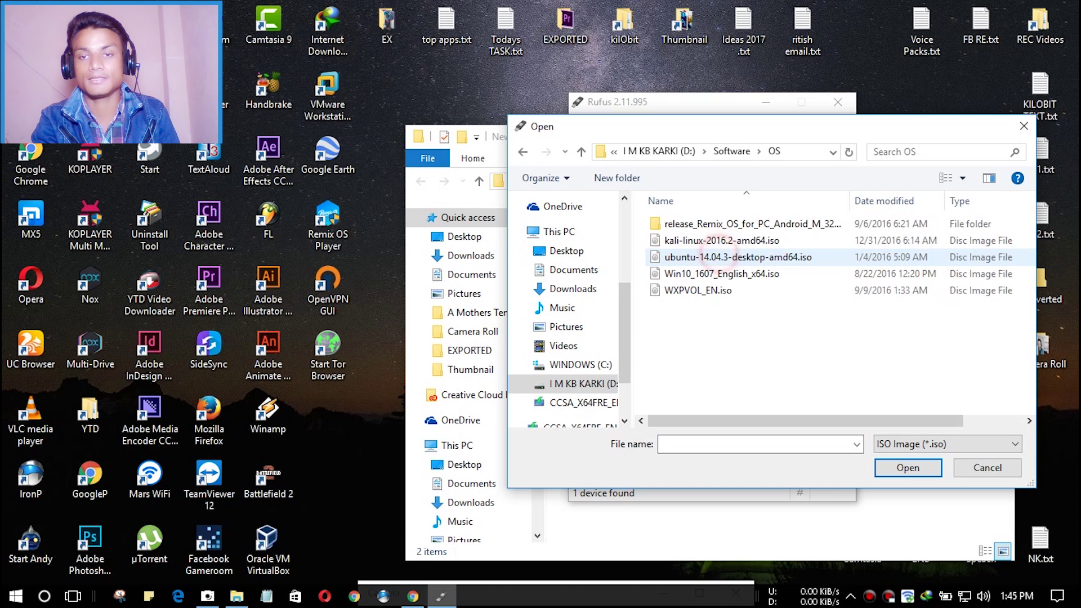
{"action": "left_click", "coordinate": [731, 275]}
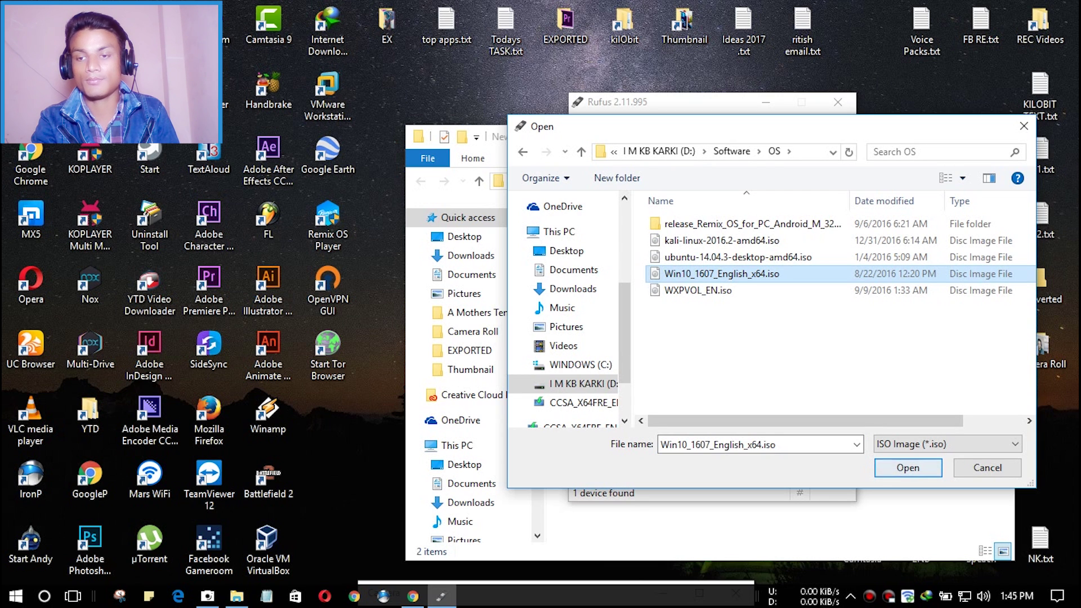
{"action": "left_click", "coordinate": [908, 468]}
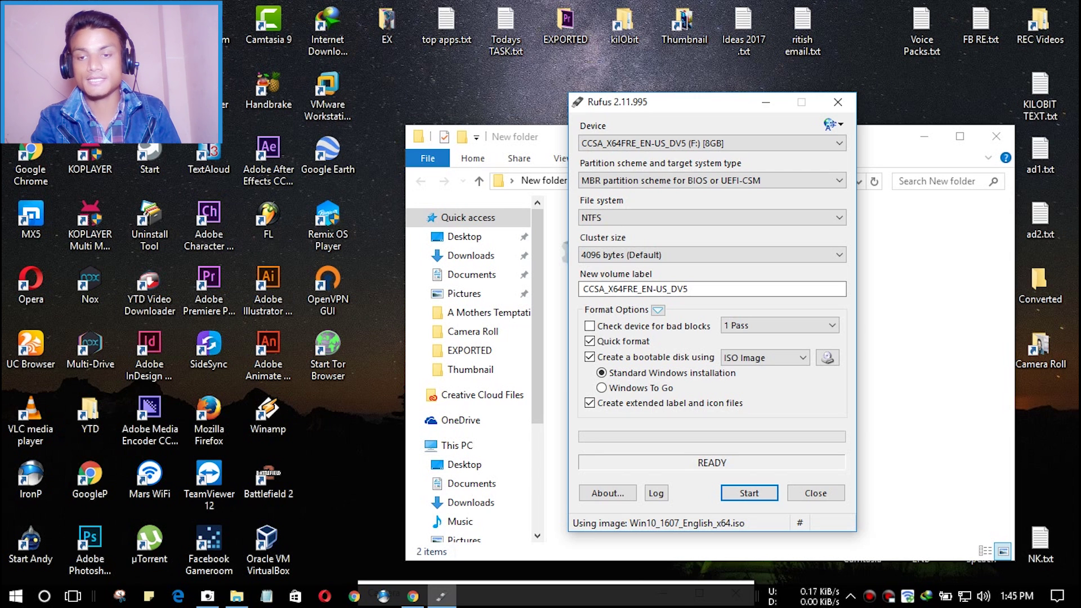
- Start writing the image to the USB drive, confirming that its data will be destroyed
{"action": "left_click", "coordinate": [749, 493]}
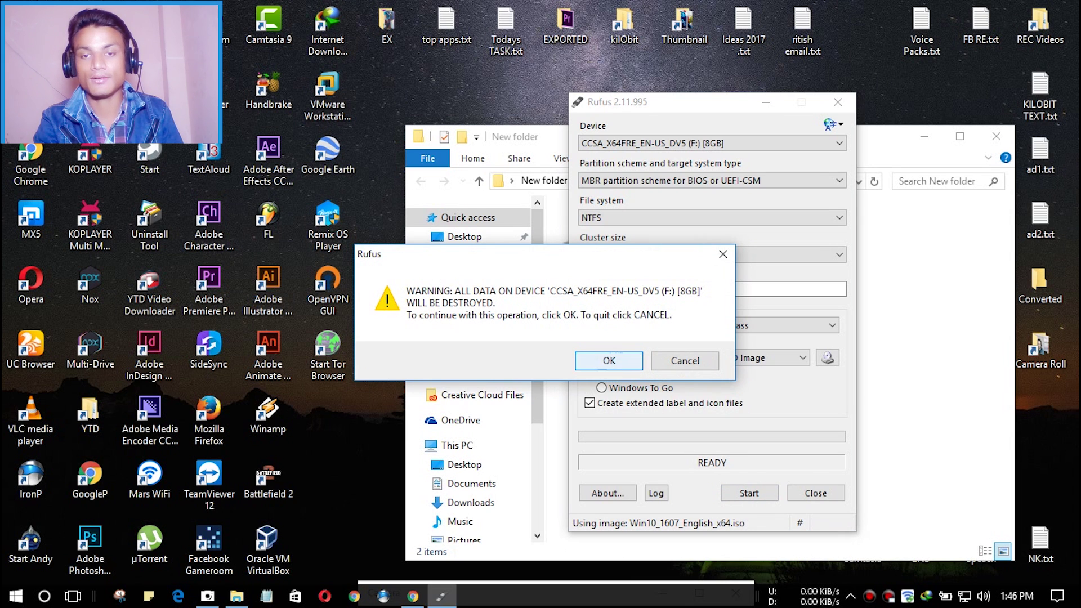
{"action": "key", "text": "Return"}
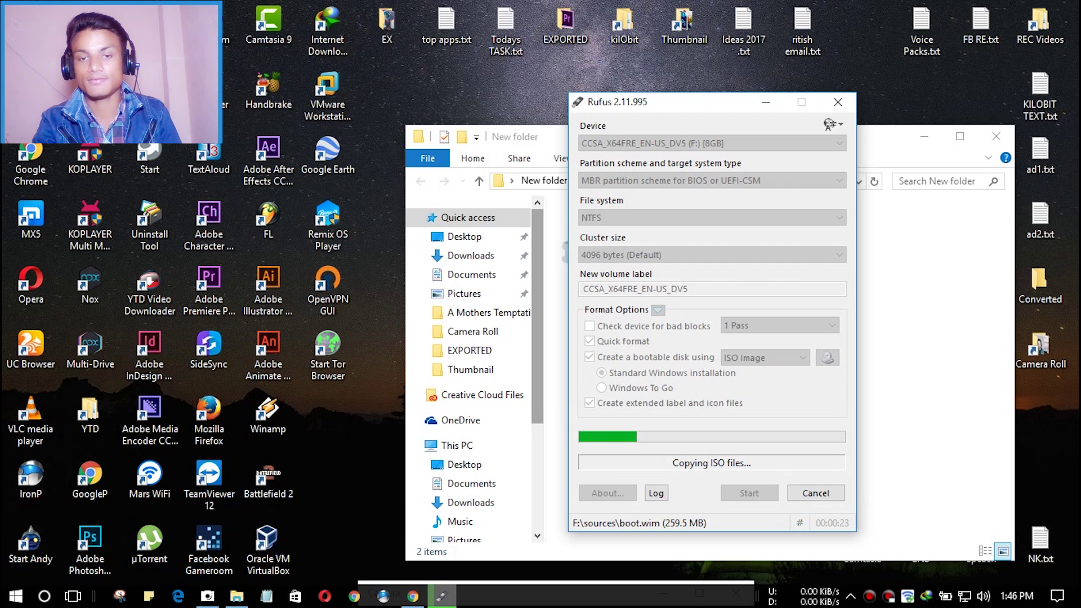
- Browse the USB drive F: in File Explorer and select setup.exe among the installer files
{"action": "left_click", "coordinate": [536, 398]}
{"action": "scroll", "coordinate": [484, 450], "scroll_direction": "down", "scroll_amount": 3}
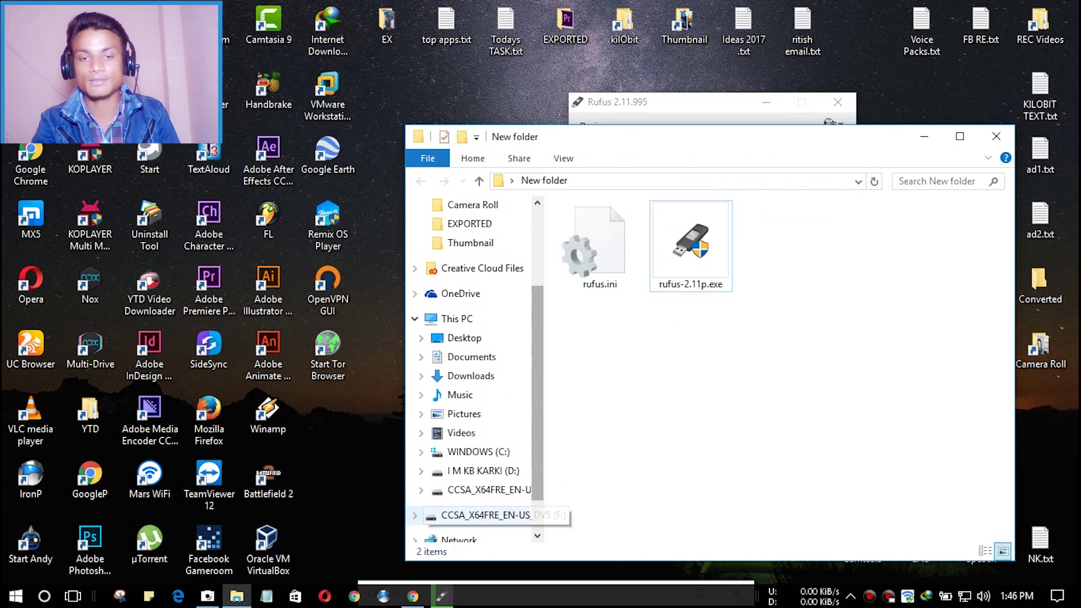
{"action": "left_click", "coordinate": [484, 515]}
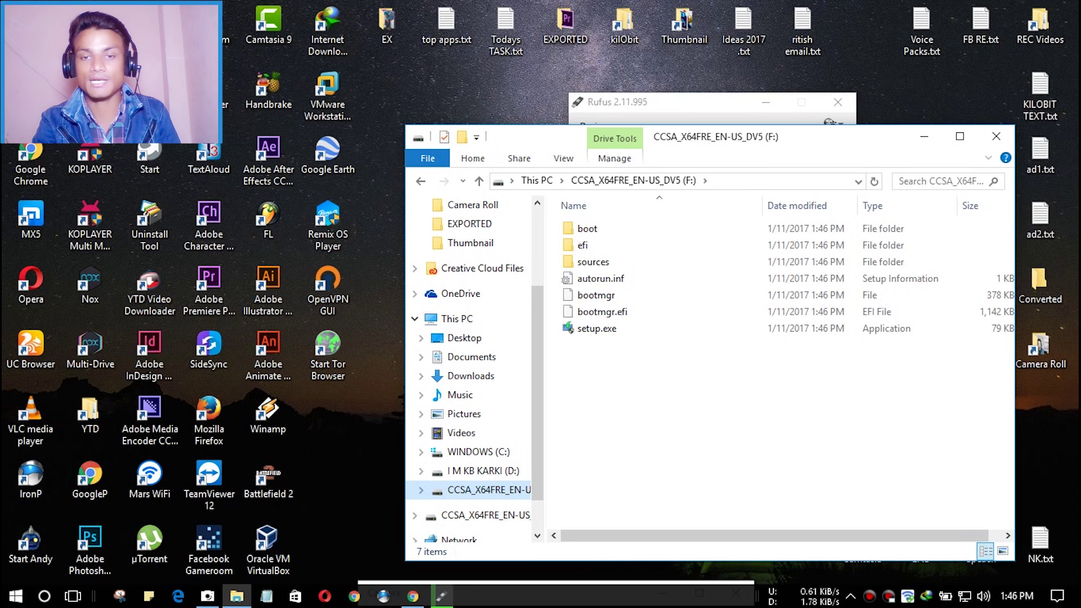
{"action": "left_click", "coordinate": [642, 329]}
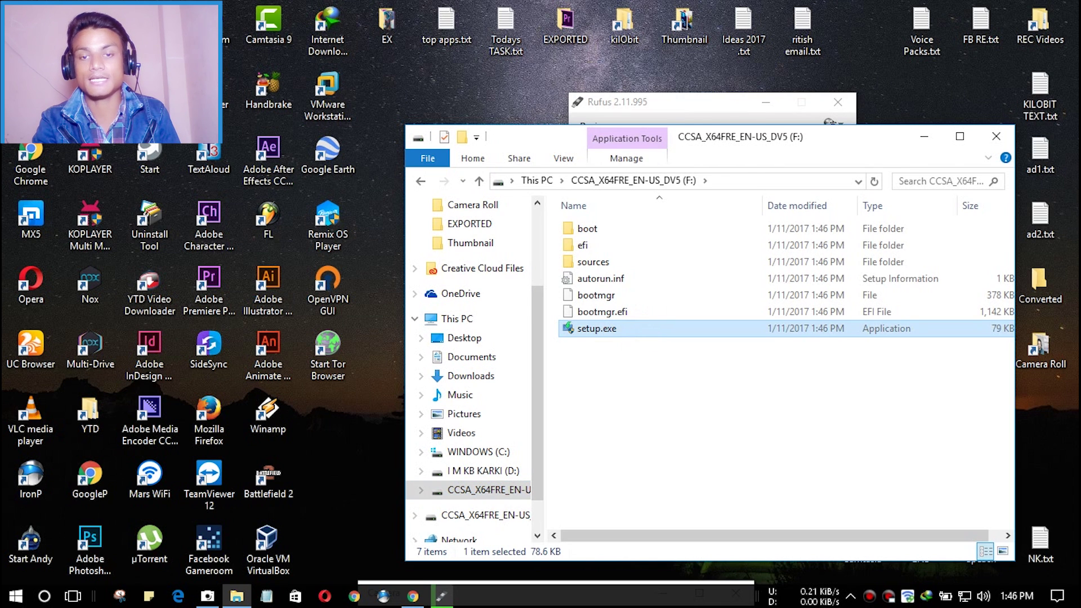